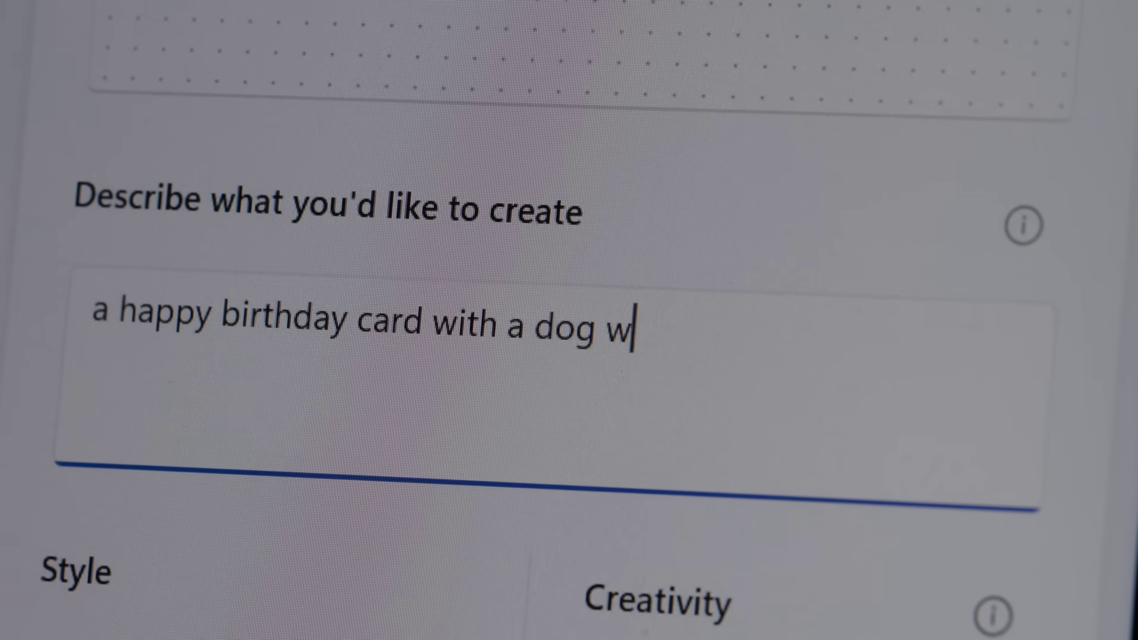
type("earing a")
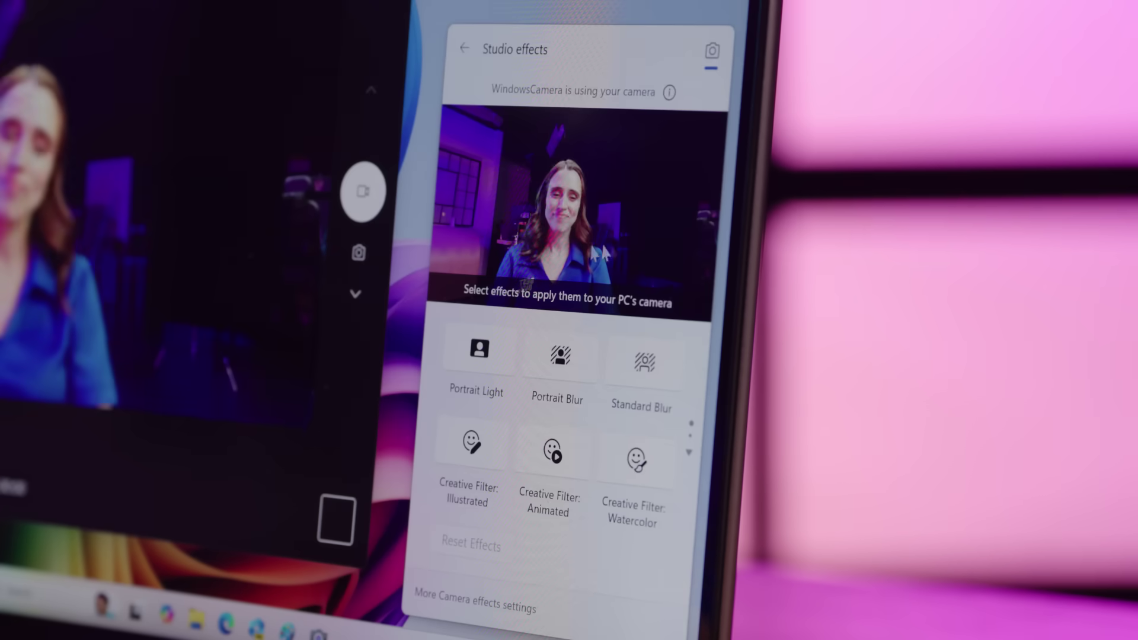
Try Portrait Light, apply Standard Blur, and switch off the Animated creative filter
left_click(497, 356)
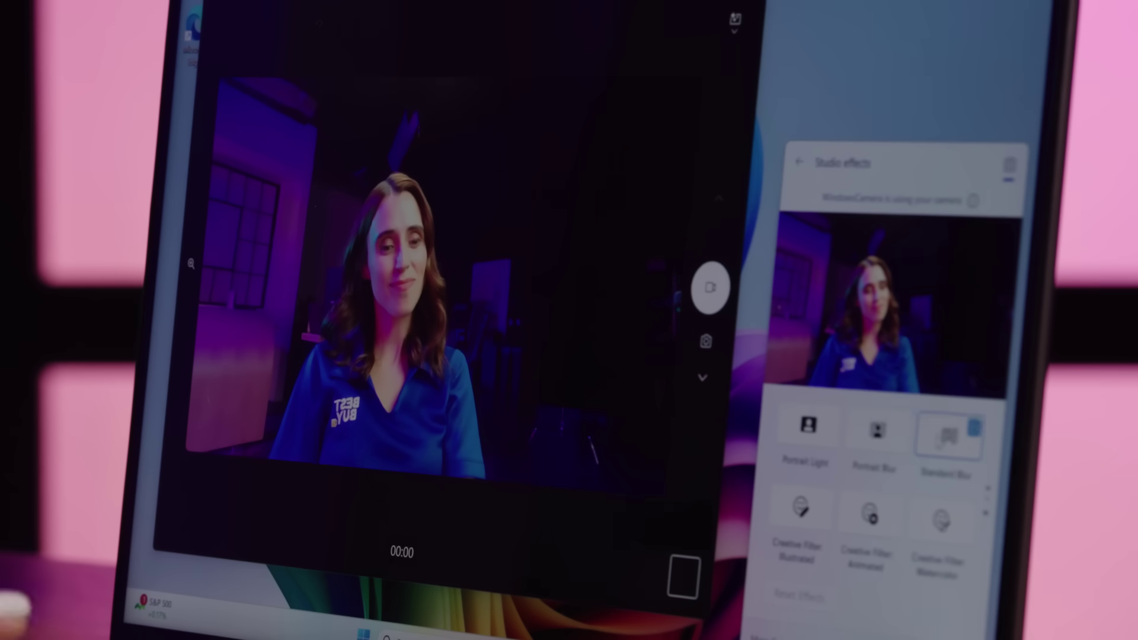
left_click(950, 436)
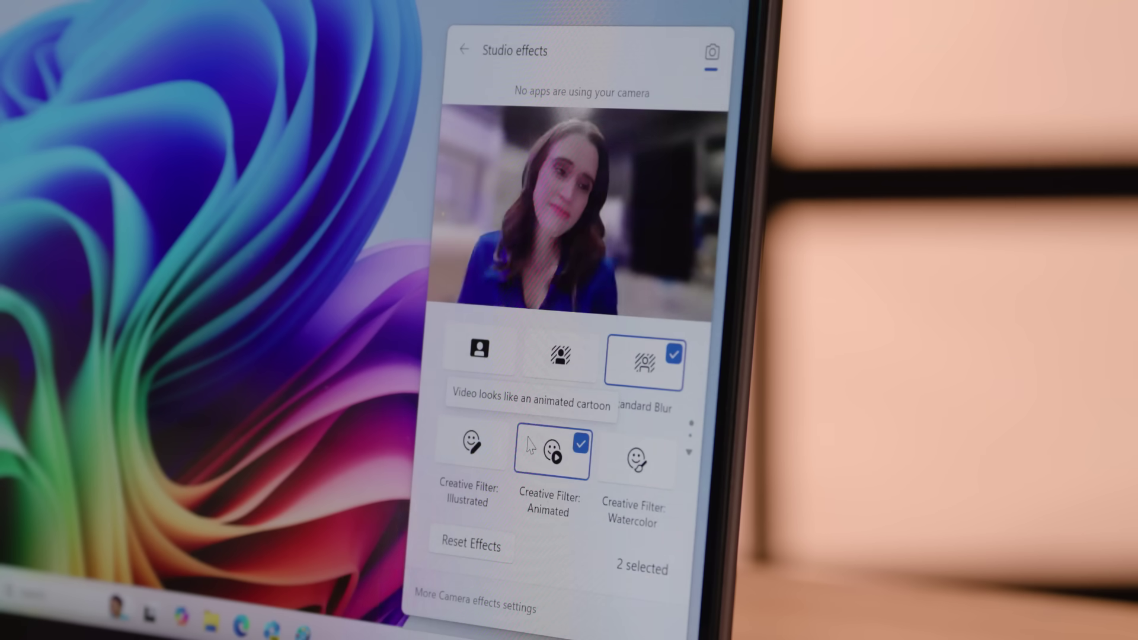
left_click(530, 443)
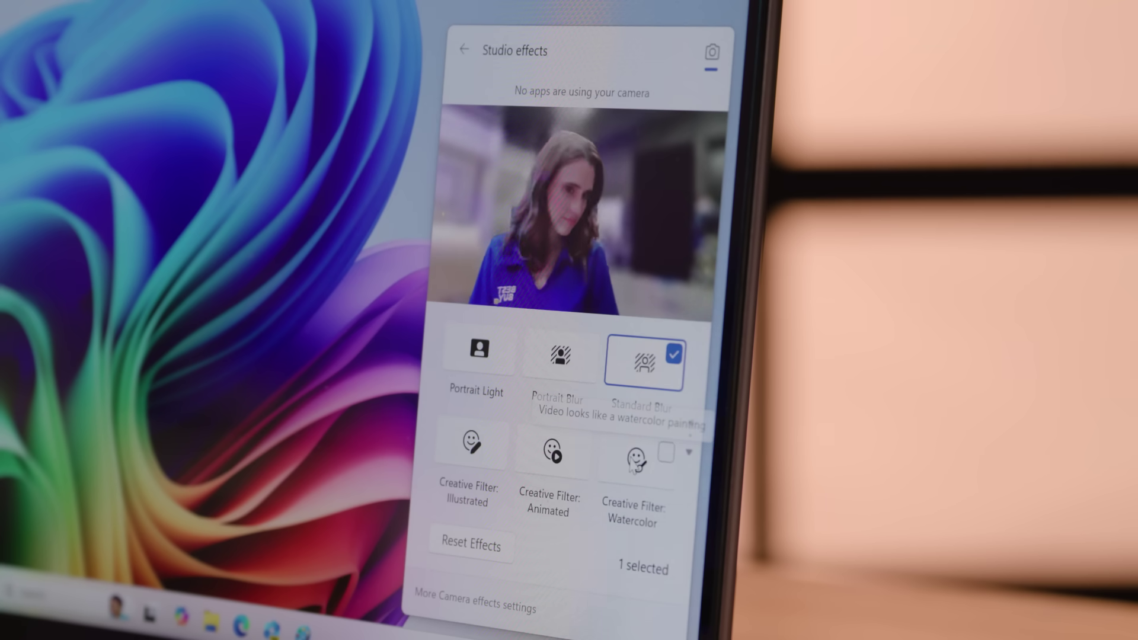